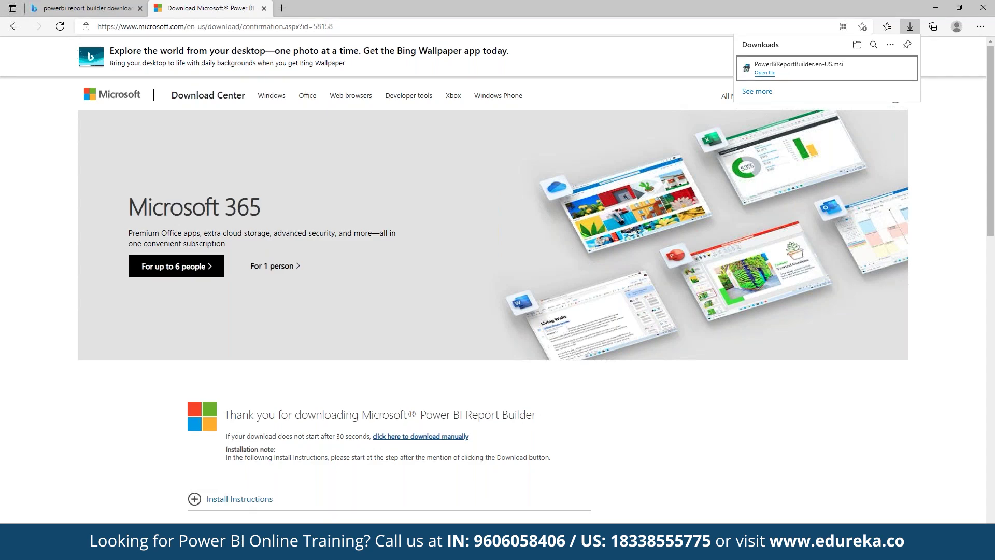
Launch Power BI Report Builder by searching 'power bi' from the Windows Start menu.
{"action": "key", "text": "super"}
{"action": "type", "text": "power bi"}
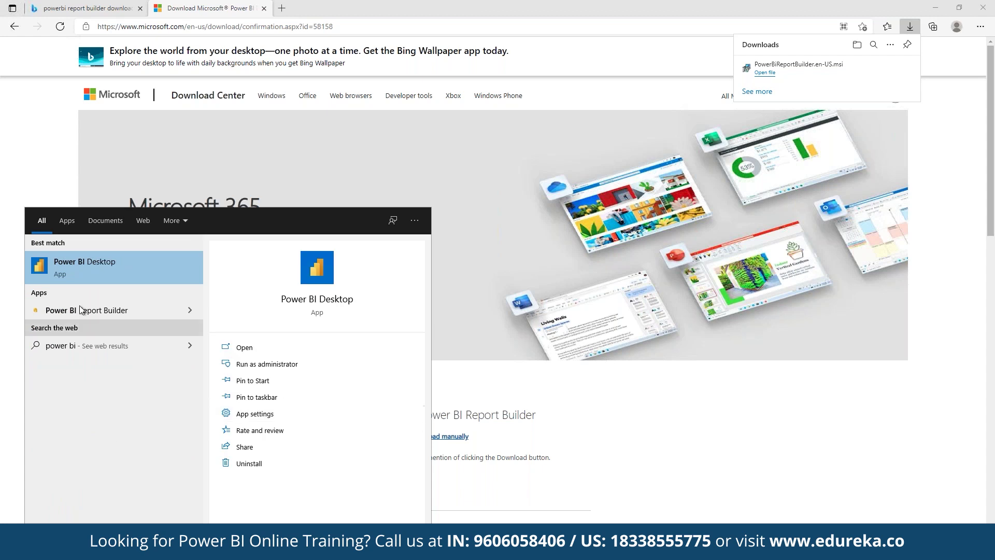
{"action": "left_click", "coordinate": [79, 306]}
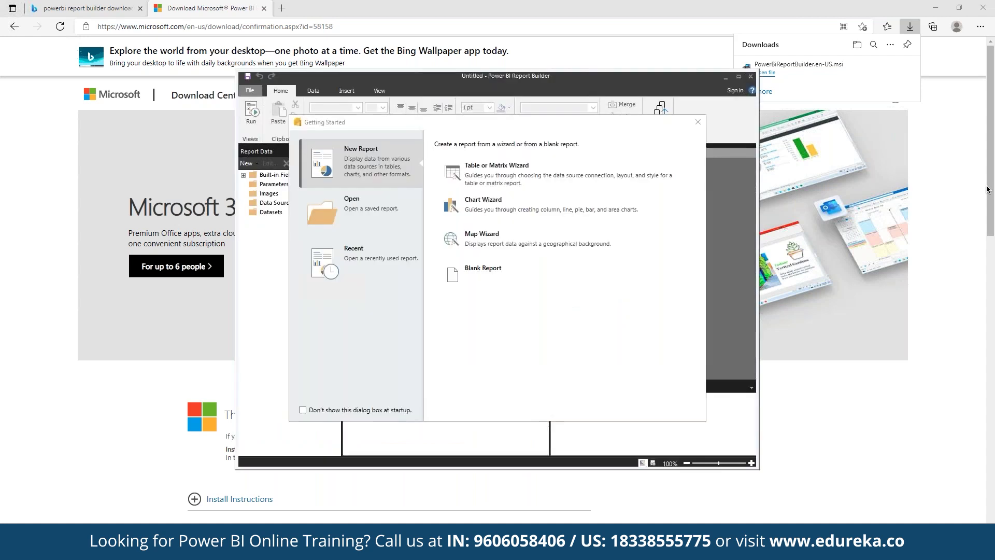
Start the Table or Matrix Wizard with a new dataset and advance to data source setup.
{"action": "left_click", "coordinate": [612, 172]}
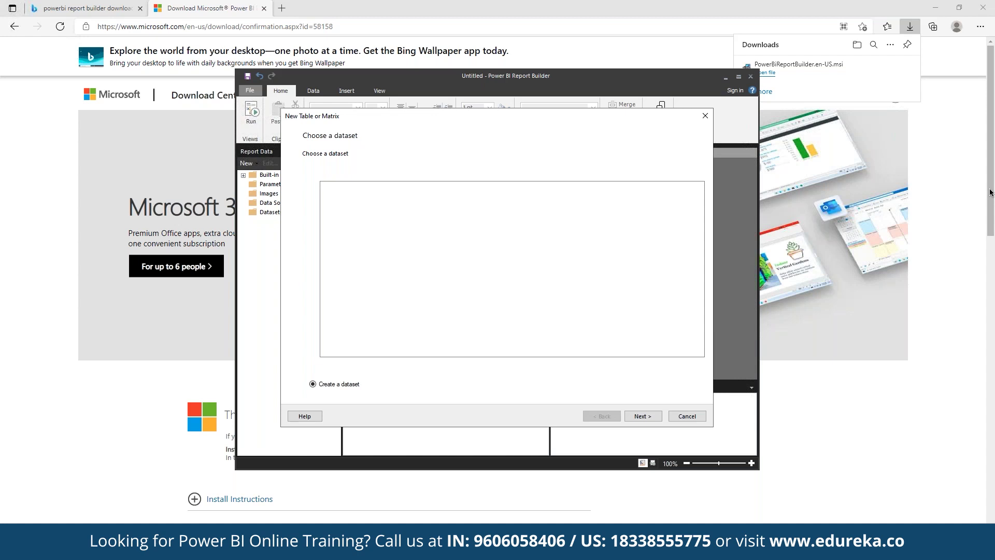
{"action": "key", "text": "Return"}
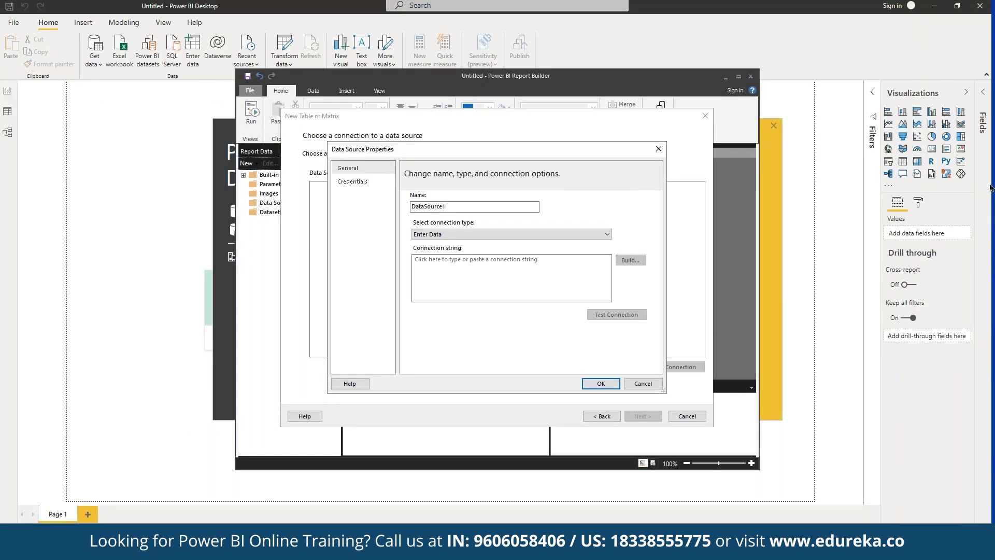
Switch the connection type to Power BI Dataset and bring up the service dataset picker.
{"action": "left_click", "coordinate": [474, 235]}
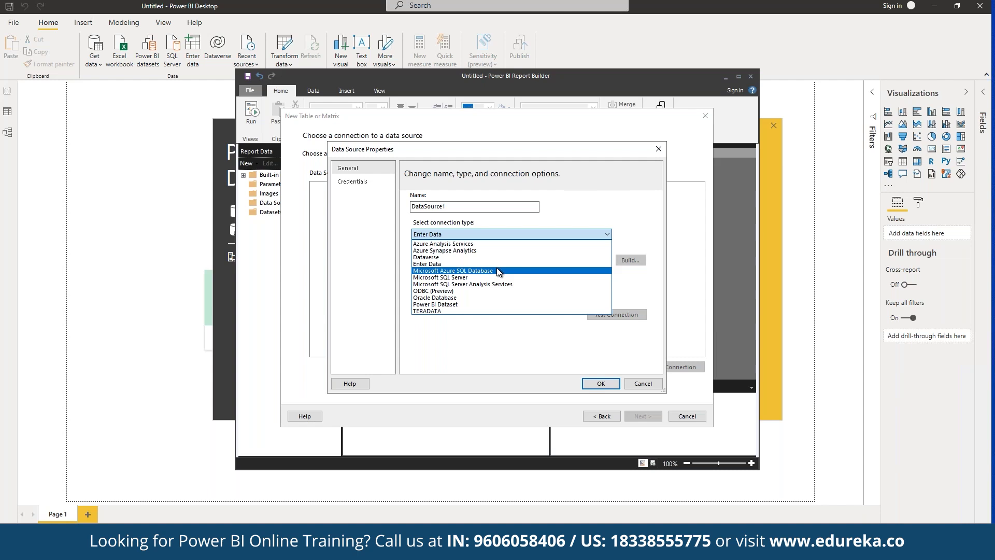
{"action": "left_click", "coordinate": [451, 305]}
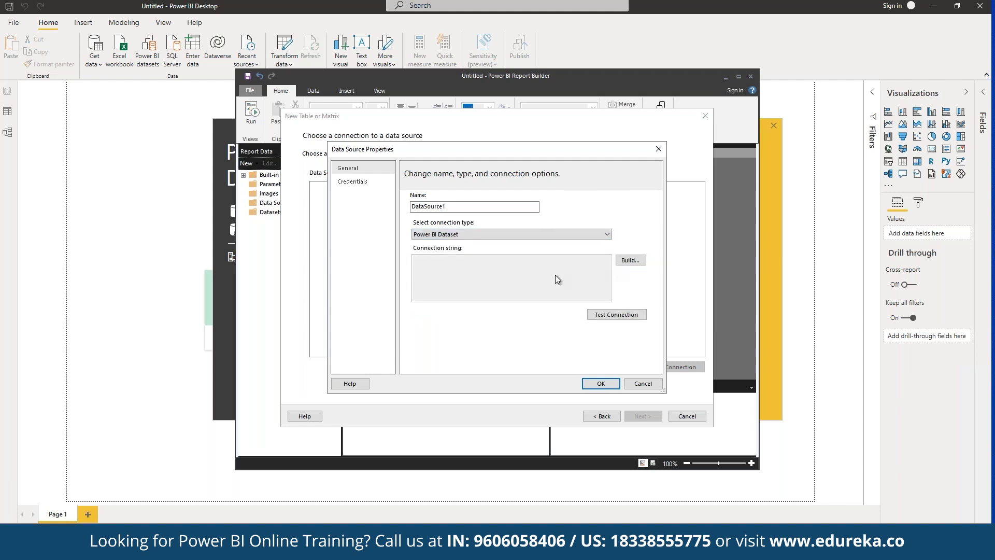
{"action": "left_click", "coordinate": [629, 260]}
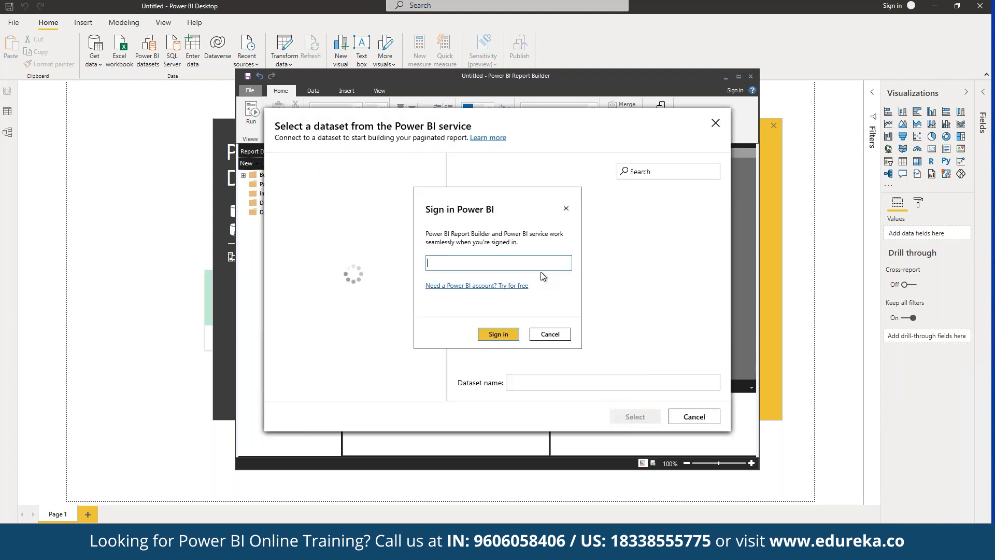
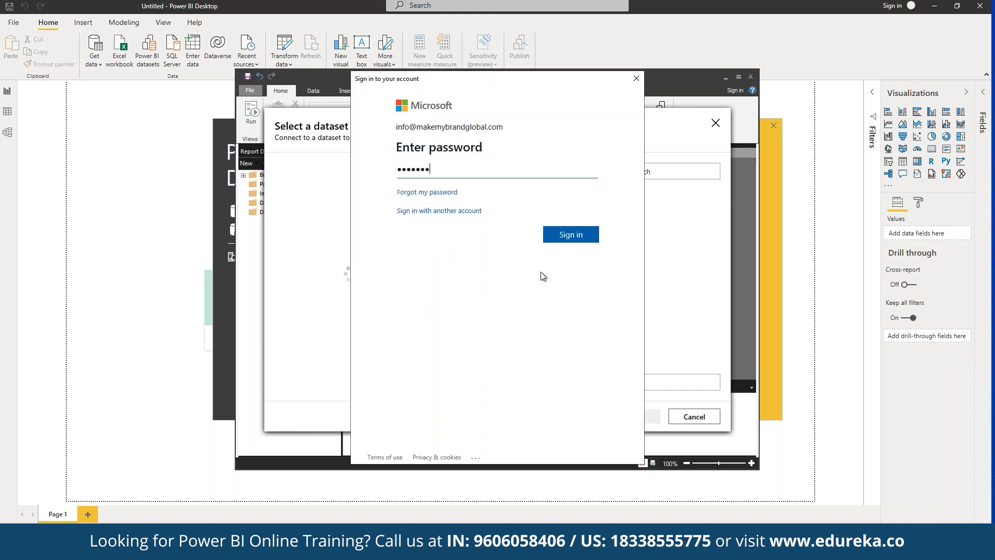
Sign in with the account e-mail and password, then choose the Contoso Sales for Power BI Designer dataset.
{"action": "type", "text": "••"}
{"action": "key", "text": "Return"}
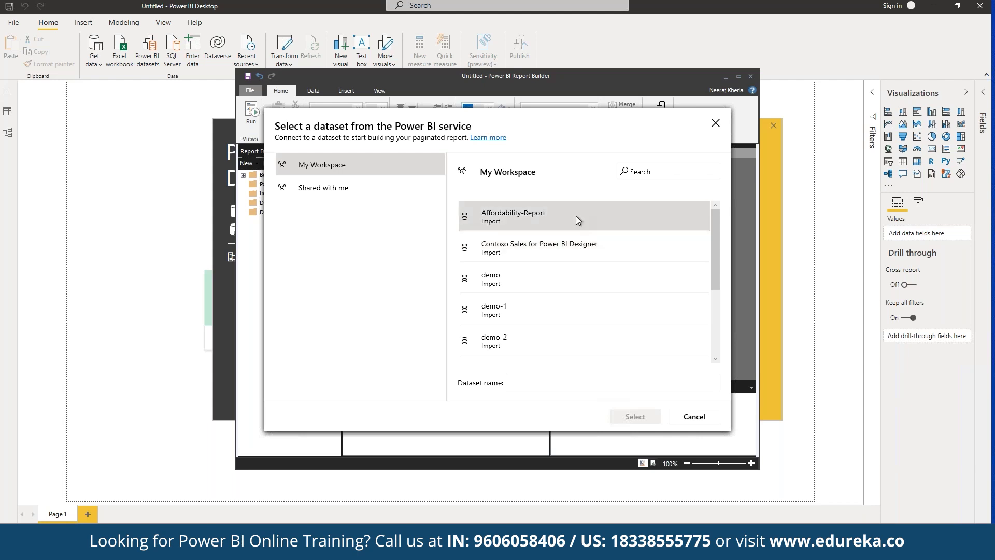
{"action": "left_click", "coordinate": [583, 258]}
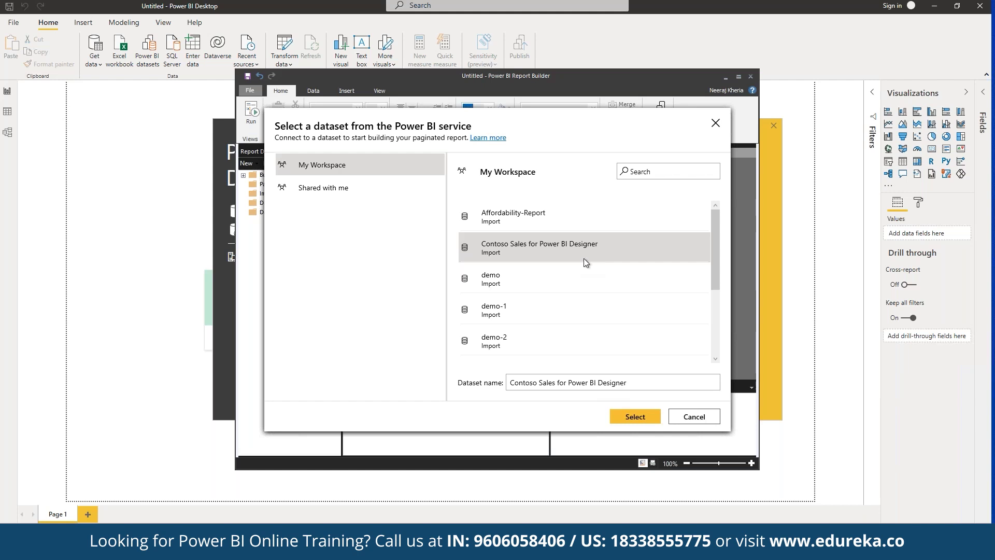
{"action": "left_click", "coordinate": [636, 417]}
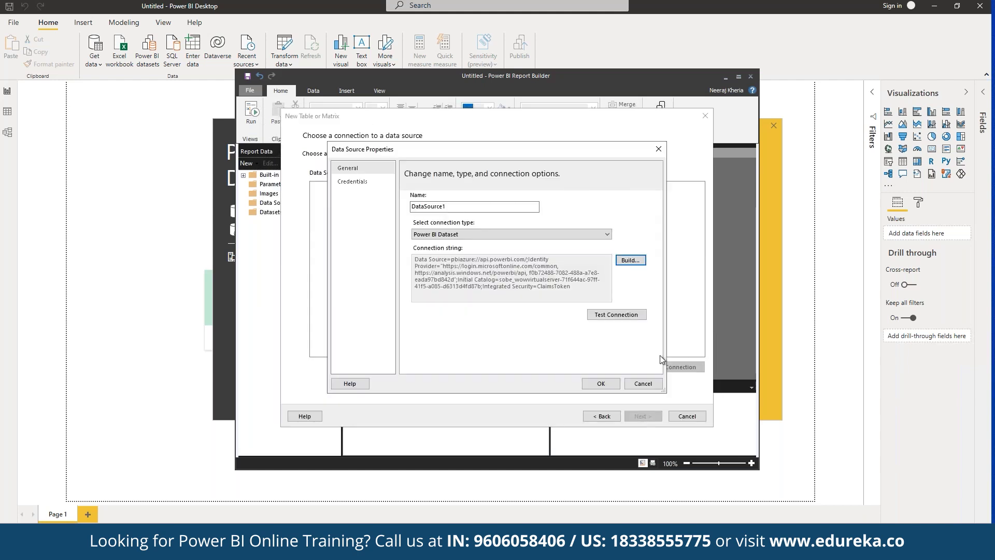
Test DataSource1's connection successfully and save the data source properties.
{"action": "left_click", "coordinate": [617, 314]}
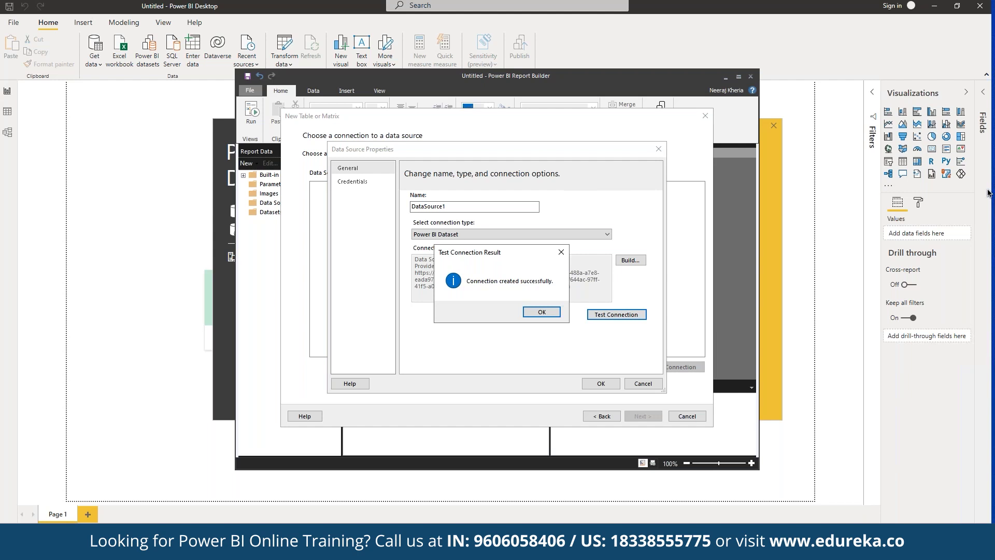
{"action": "left_click", "coordinate": [531, 312]}
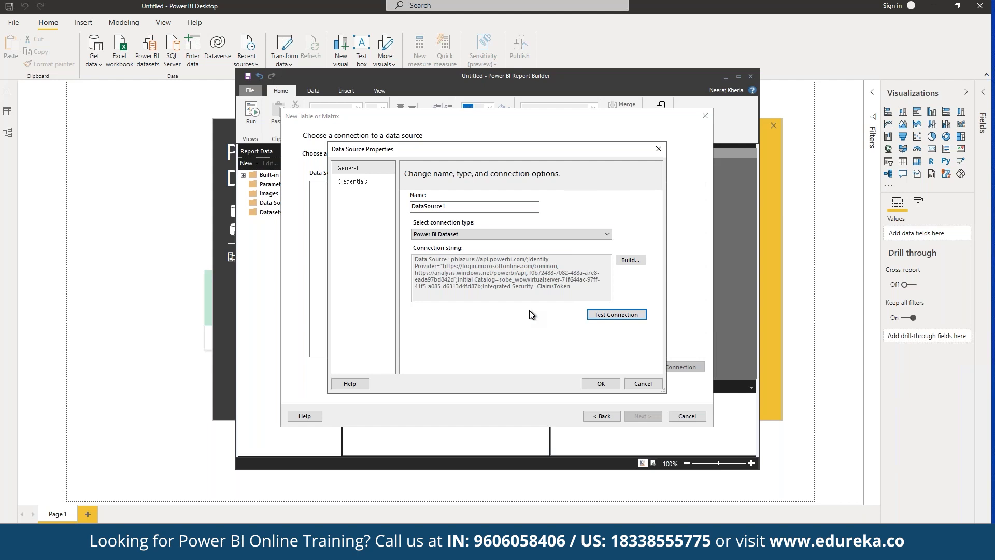
{"action": "left_click", "coordinate": [600, 385]}
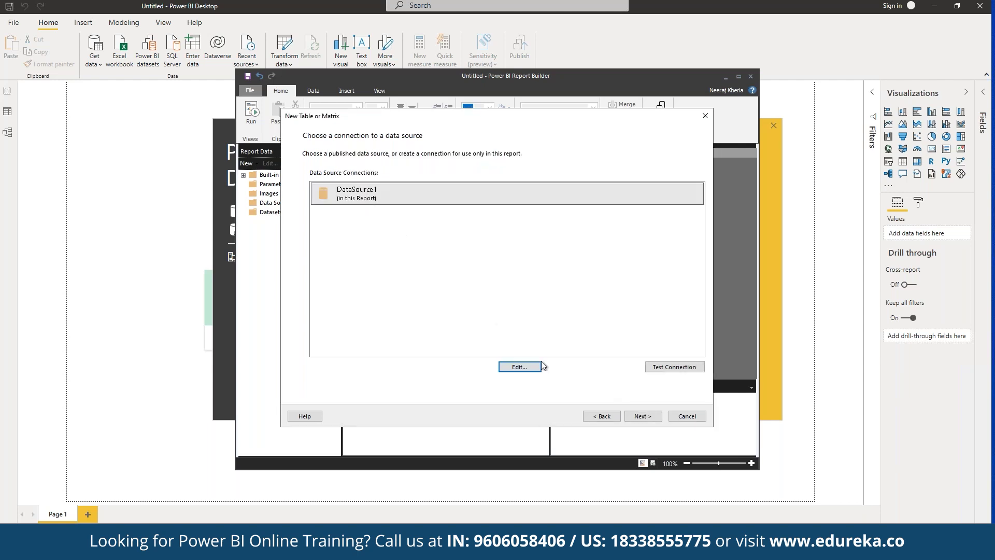
Advance the wizard to the Design a query page showing the Calendar, Product and Sales tables.
{"action": "left_click", "coordinate": [635, 418]}
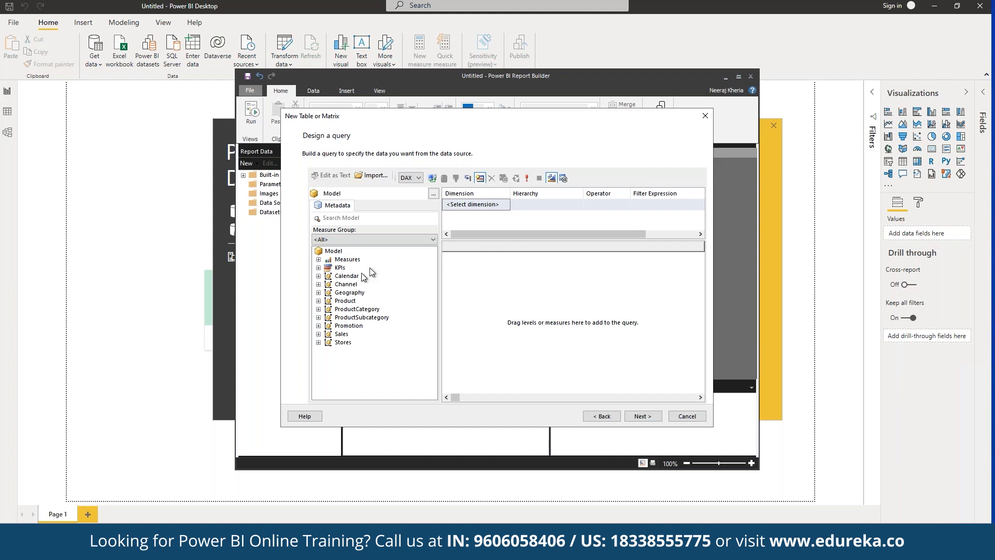
Add the Channel table to the query designer and execute the query to see result rows.
{"action": "left_click", "coordinate": [352, 284]}
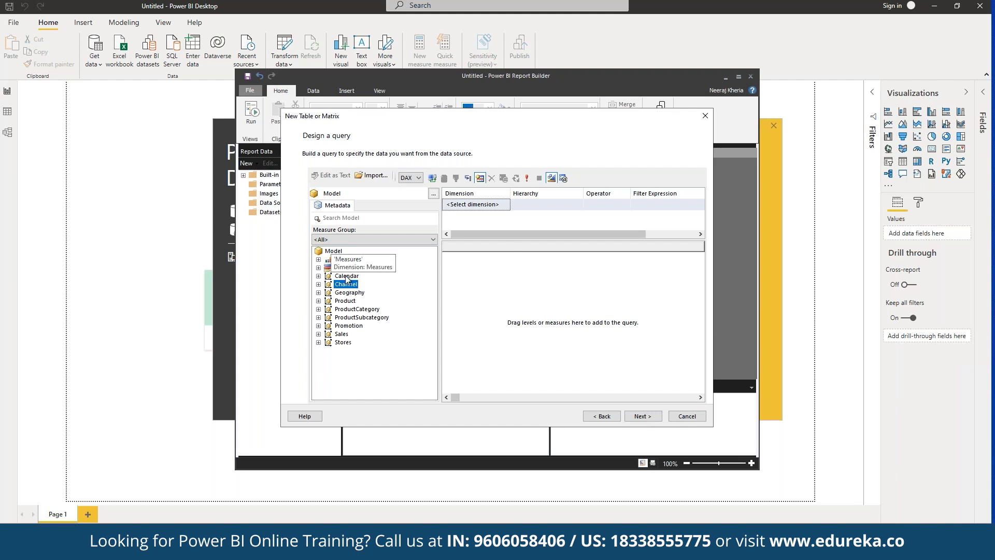
{"action": "left_click_drag", "start_coordinate": [346, 285], "coordinate": [523, 285]}
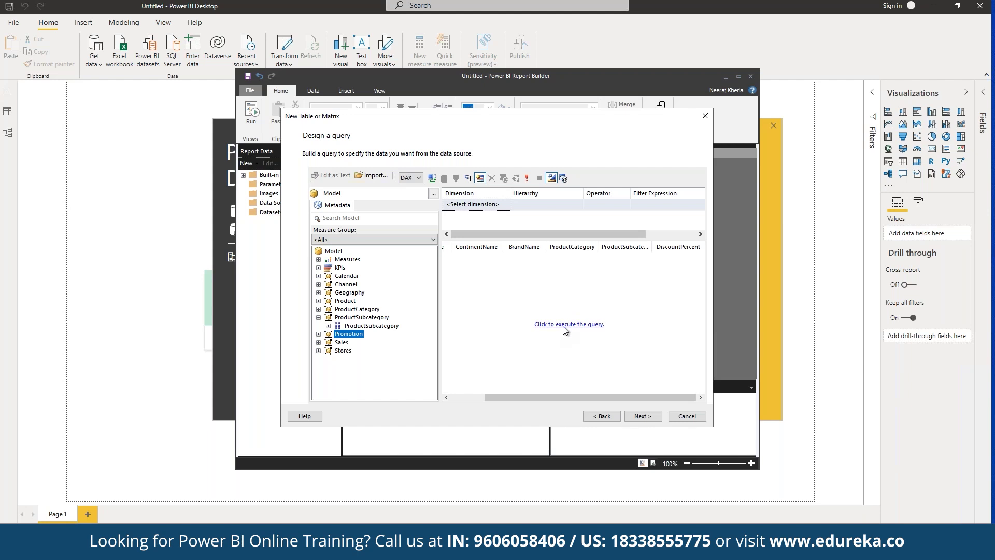
{"action": "left_click", "coordinate": [552, 335]}
{"action": "left_click", "coordinate": [574, 326]}
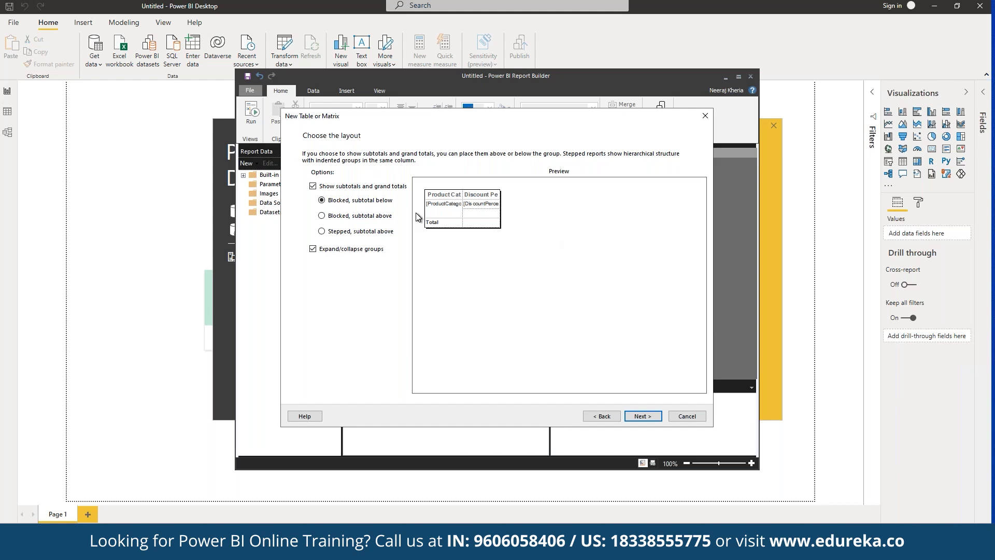
Keep the Blocked layout with subtotals and expand/collapse groups, and continue to the preview.
{"action": "left_click", "coordinate": [647, 415]}
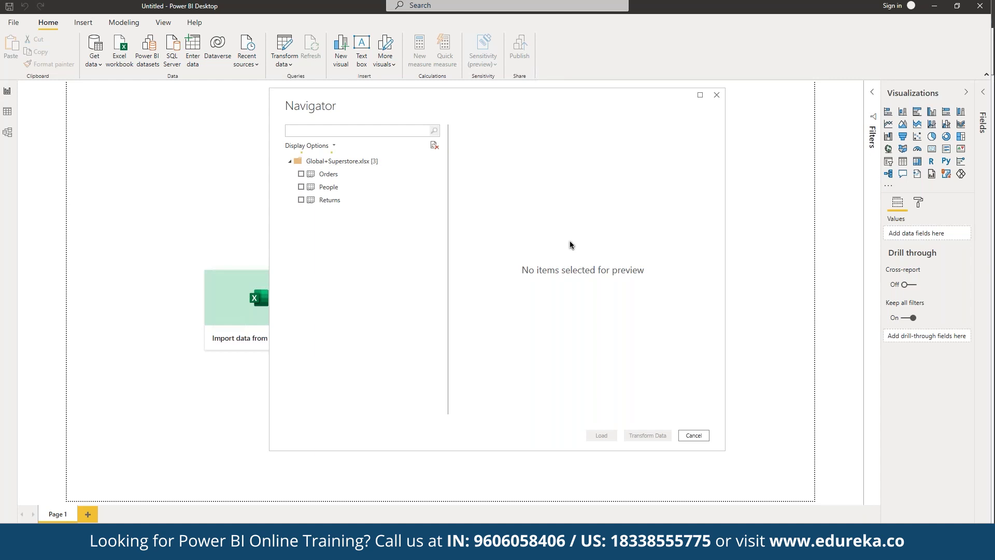
Select the Orders table for loading and dismiss the resulting load error.
{"action": "key", "text": "space"}
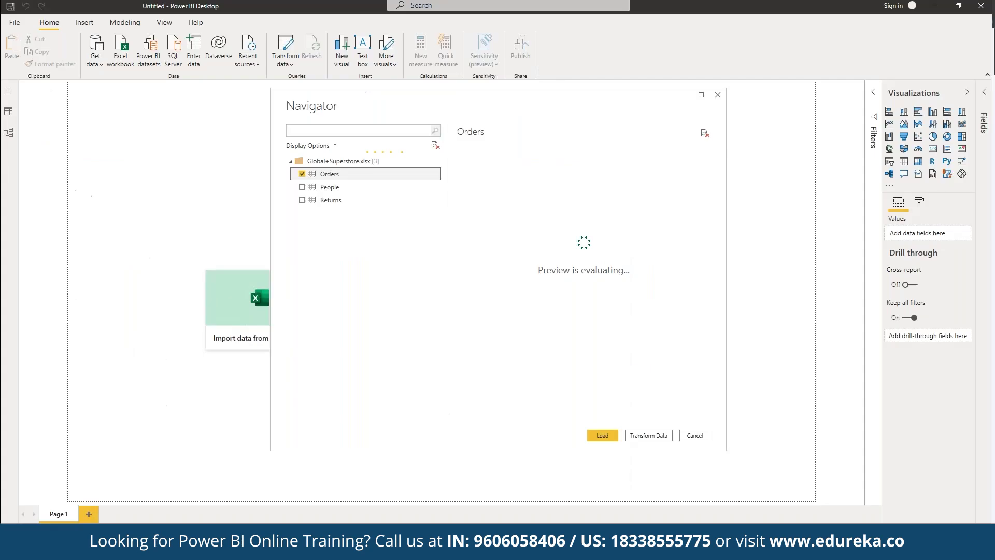
{"action": "key", "text": "ctrl+Up"}
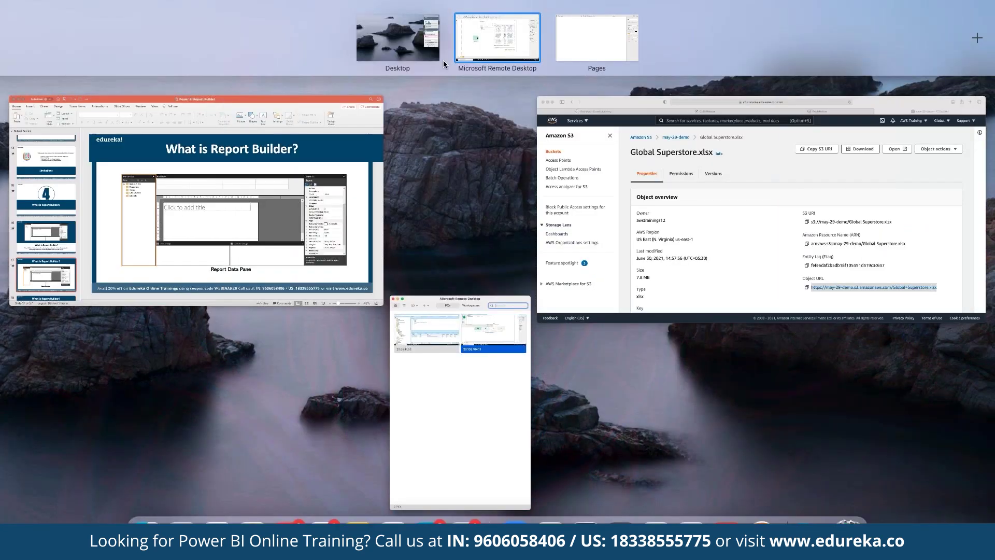
{"action": "key", "text": "ctrl+Up"}
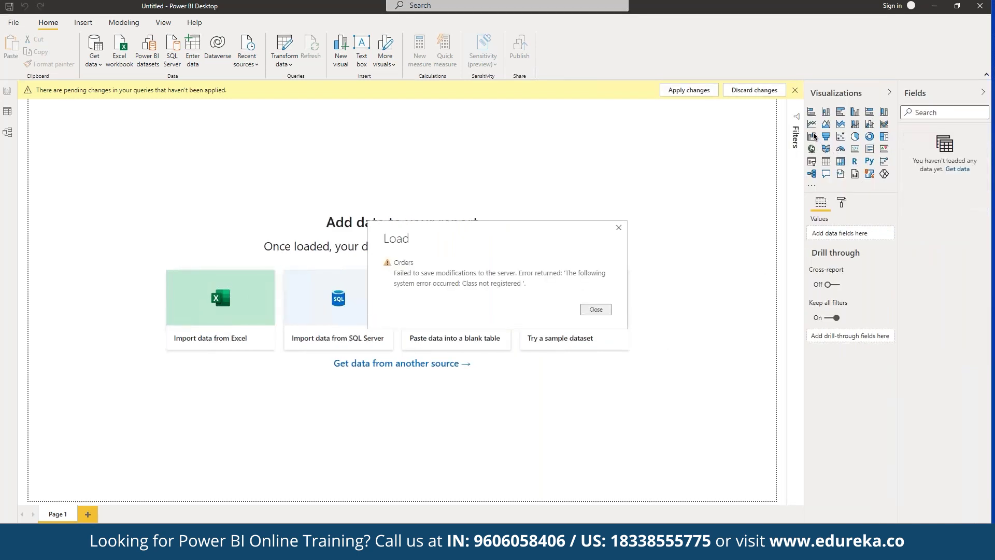
{"action": "left_click", "coordinate": [597, 310]}
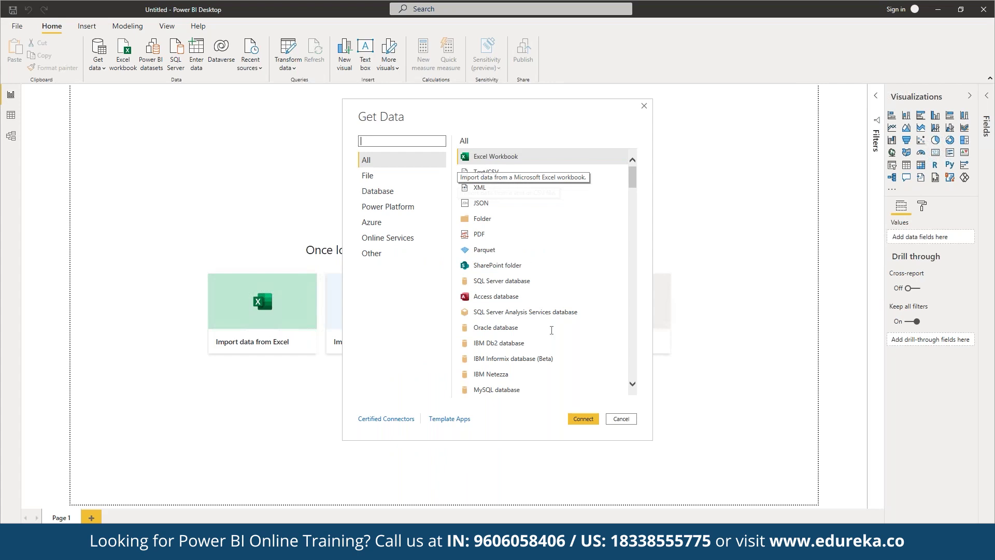
Connect to an Excel workbook and open Global+Superstore.xlsx from the Downloads folder.
{"action": "left_click", "coordinate": [584, 420]}
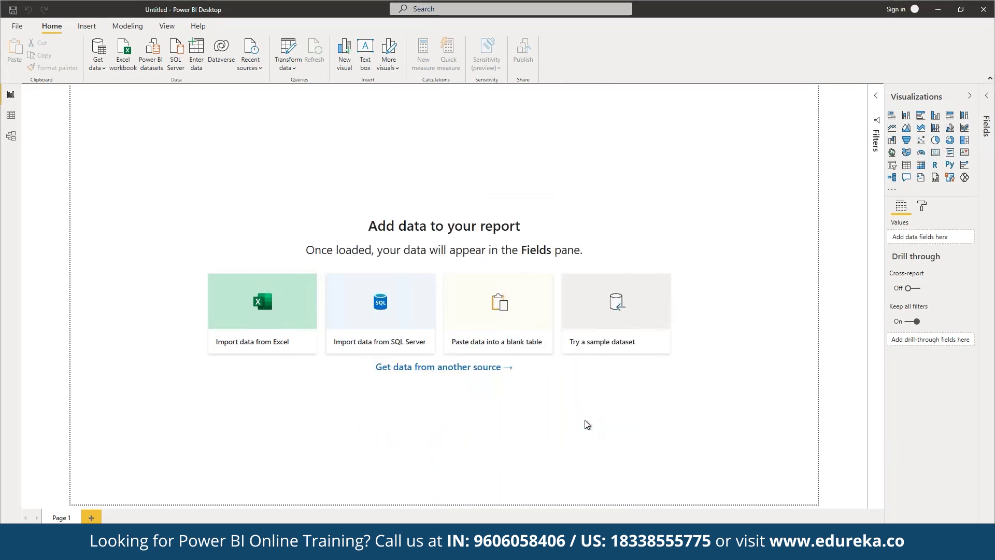
{"action": "left_click", "coordinate": [175, 91]}
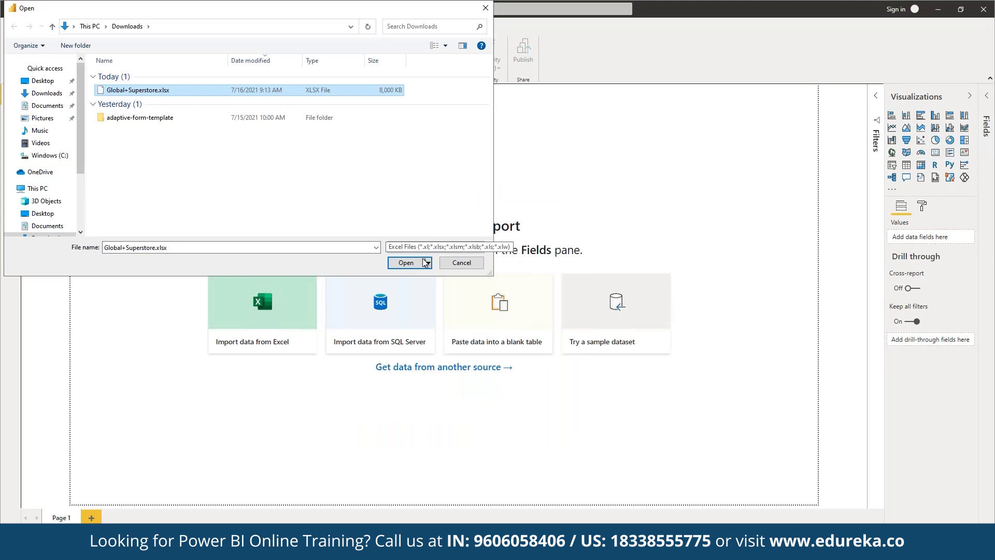
{"action": "key", "text": "Return"}
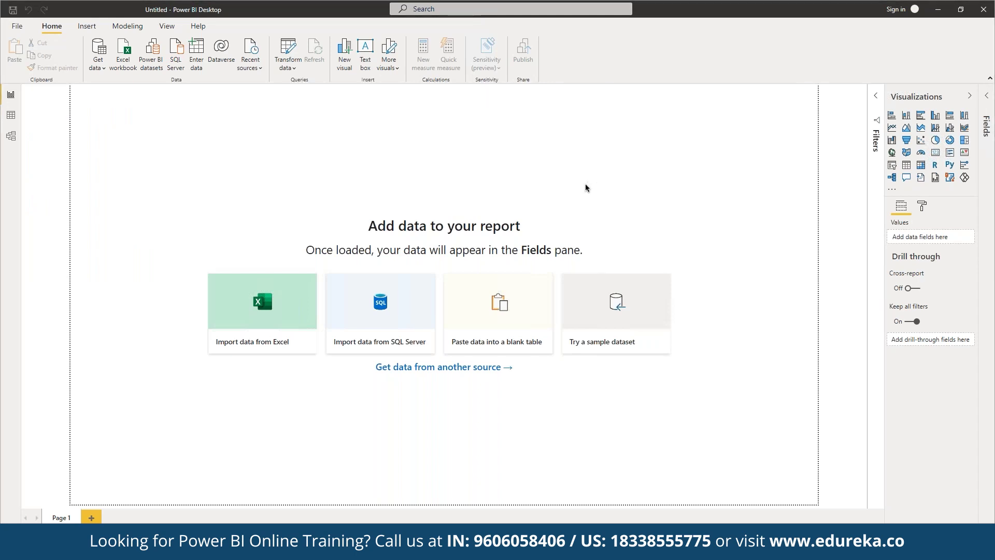
Tick the financials table in Financial Sample.xlsx to preview its Segment, Country and Product rows.
{"action": "left_click", "coordinate": [328, 174]}
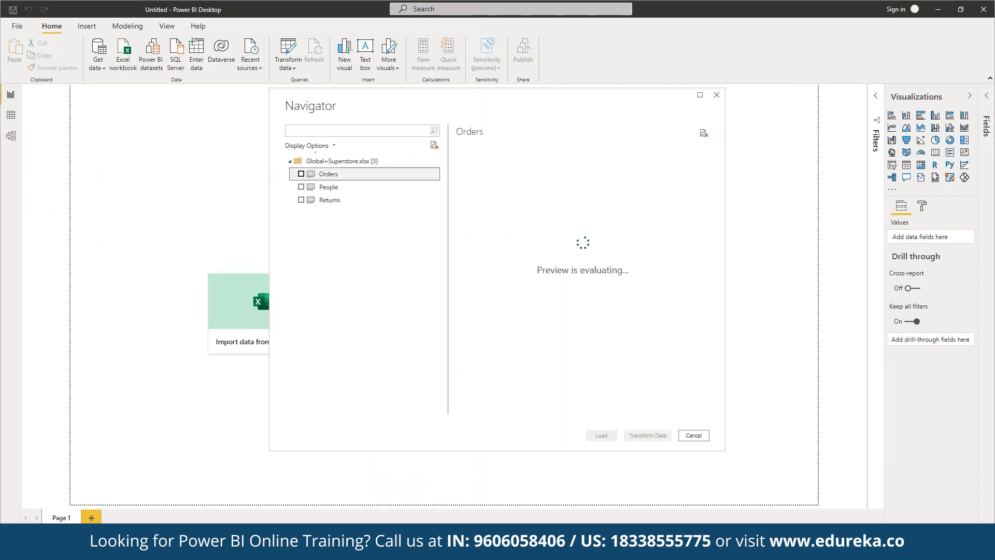
{"action": "left_click", "coordinate": [300, 173]}
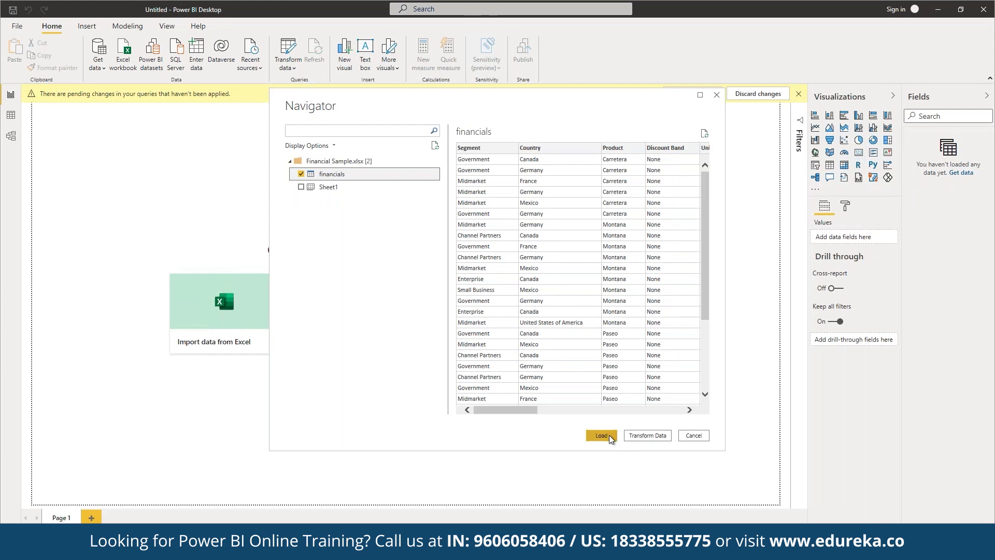
Load the selected financials table from the Navigator into the report.
{"action": "left_click", "coordinate": [601, 436]}
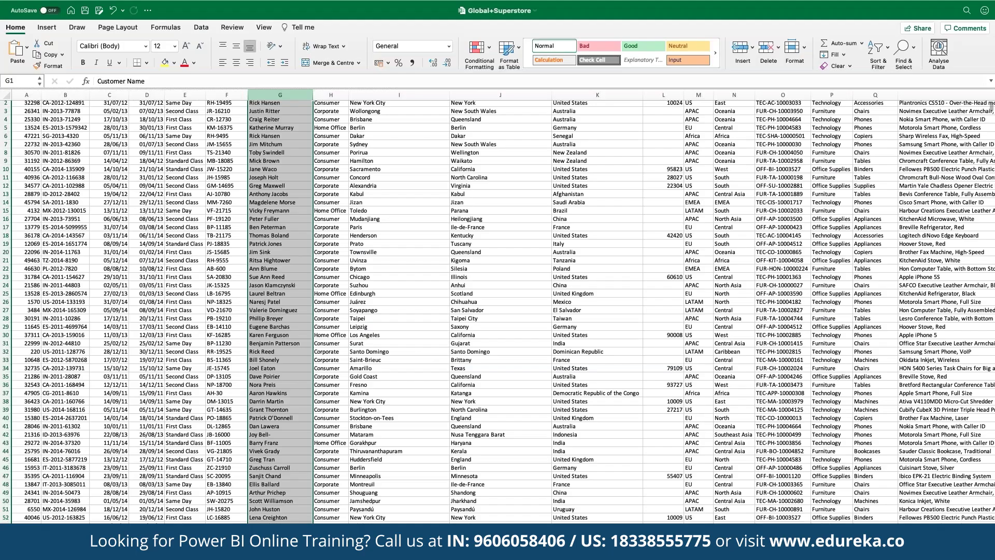
{"action": "scroll", "coordinate": [962, 216], "scroll_direction": "down", "scroll_amount": 2}
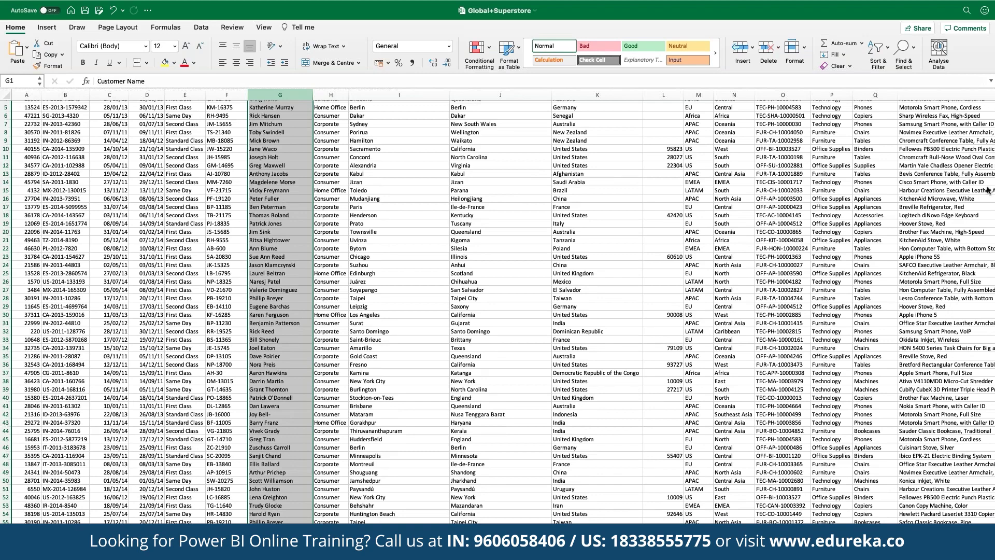
{"action": "key", "text": "ctrl+Page_Down"}
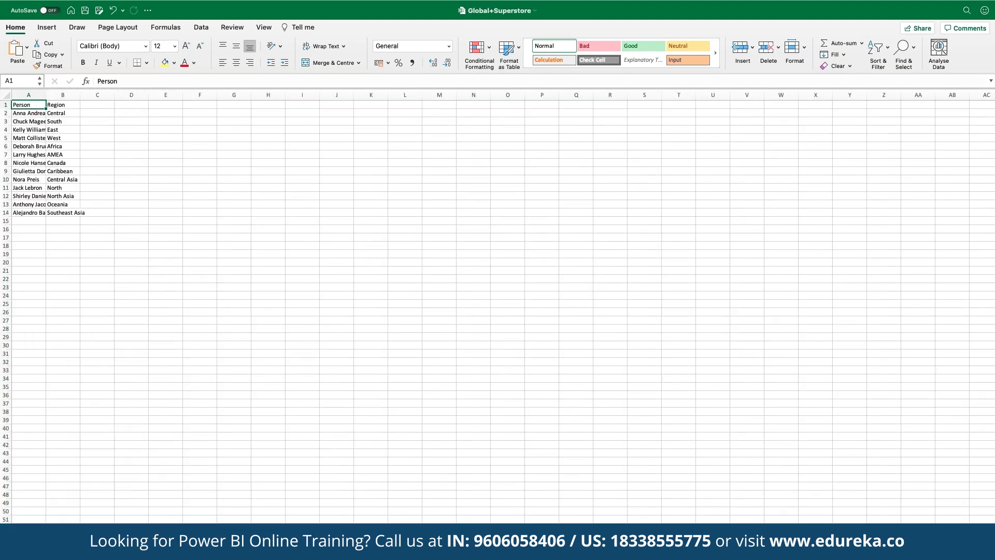
{"action": "key", "text": "ctrl+Page_Up"}
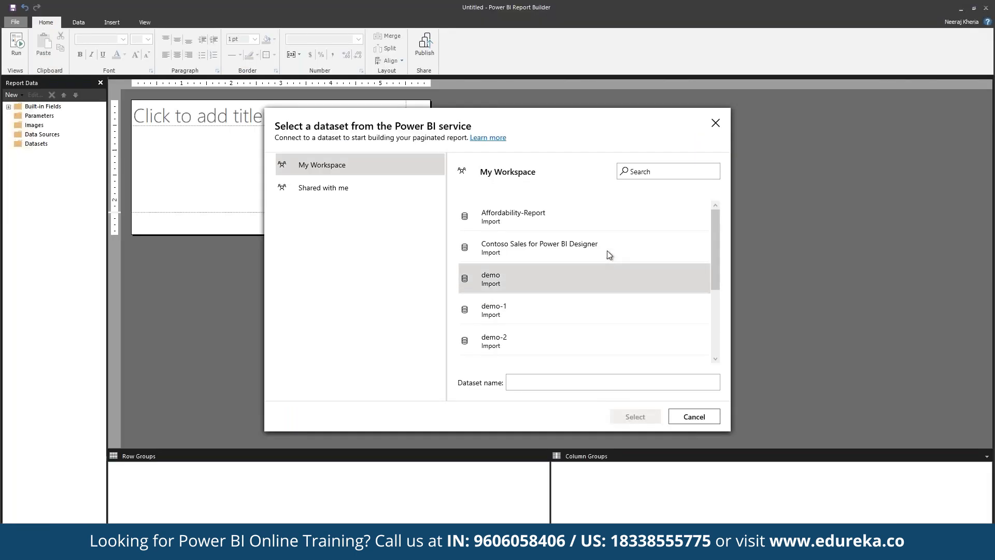
Use the Contoso Sales for Power BI Designer dataset as the chart's data source.
{"action": "left_click", "coordinate": [606, 253]}
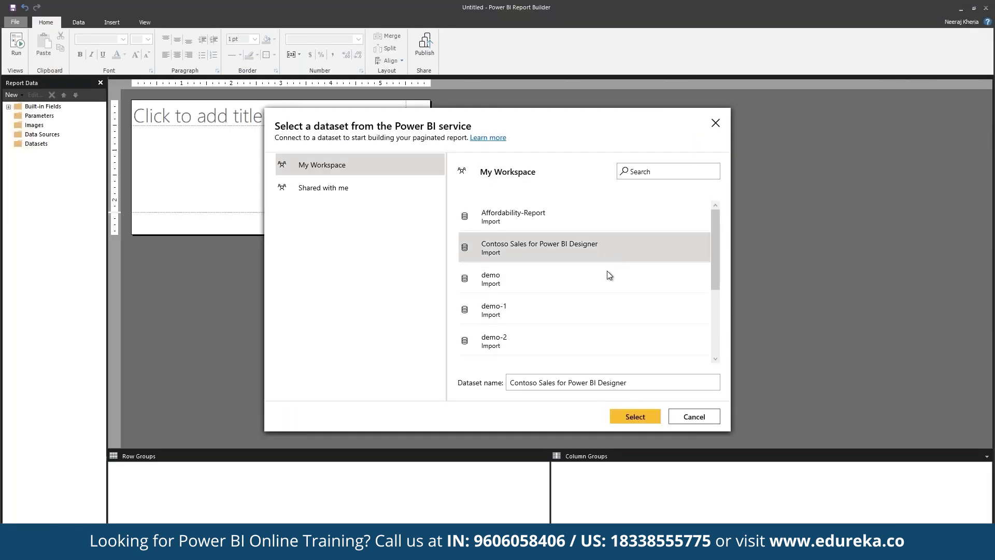
{"action": "left_click", "coordinate": [621, 412]}
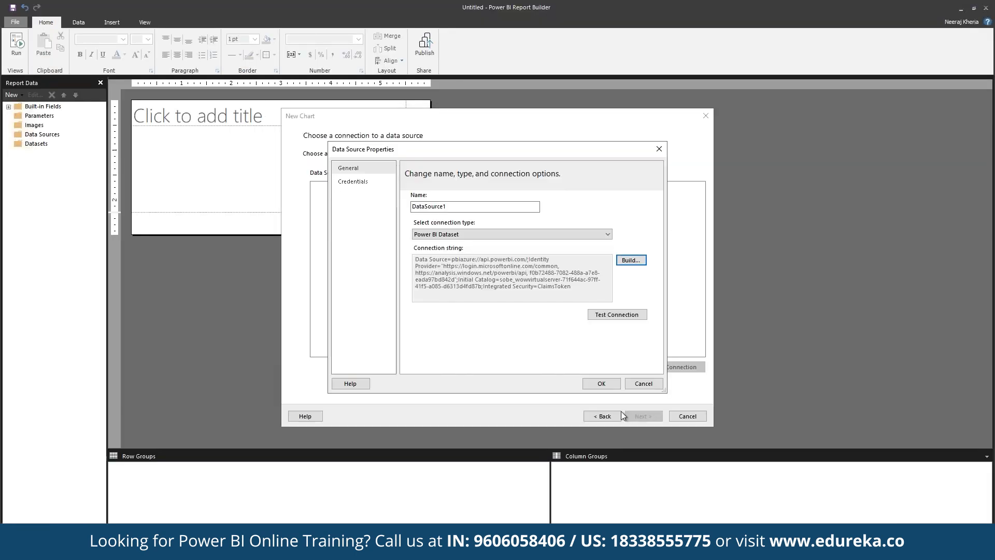
{"action": "left_click", "coordinate": [597, 384]}
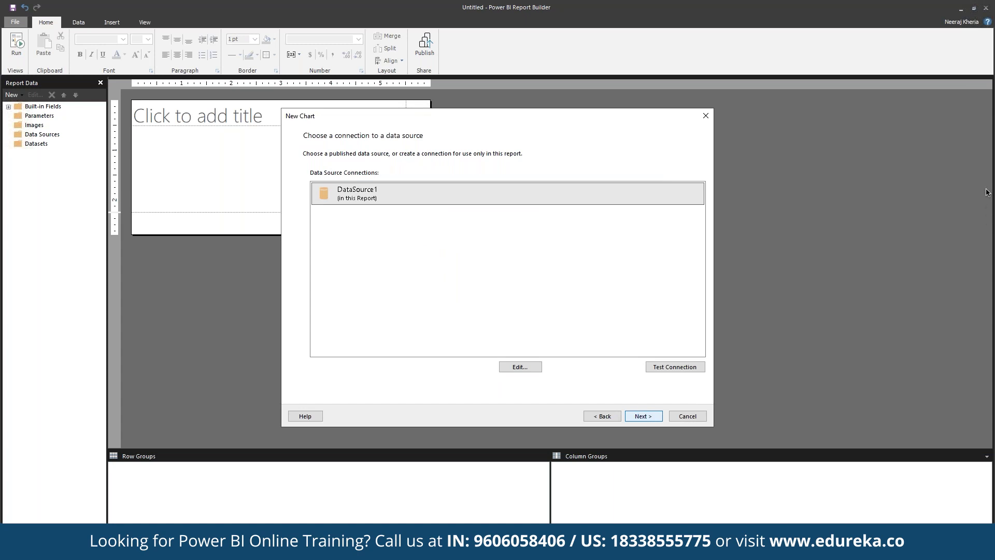
{"action": "key", "text": "Return"}
Add DayOfMonth, ChannelName, BrandName and ProductCategory fields to the query.
{"action": "left_click_drag", "start_coordinate": [342, 276], "coordinate": [500, 302]}
{"action": "left_click", "coordinate": [348, 293]}
{"action": "left_click_drag", "start_coordinate": [350, 300], "coordinate": [513, 307]}
{"action": "left_click_drag", "start_coordinate": [364, 310], "coordinate": [529, 303]}
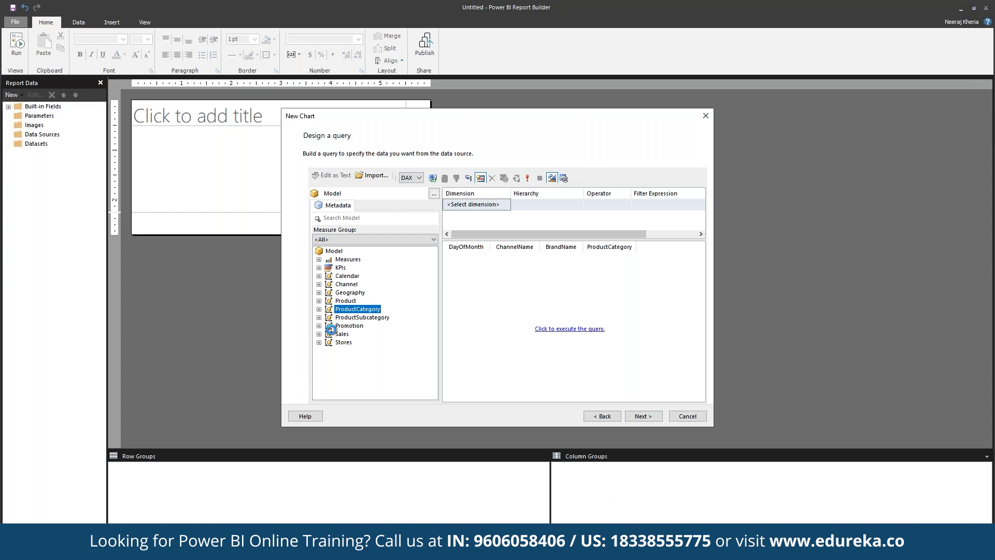
Add the Sales measures SalesQuantity, TotalCost, UnitPrice and DiscountQuantity to the query, then continue.
{"action": "left_click", "coordinate": [319, 342]}
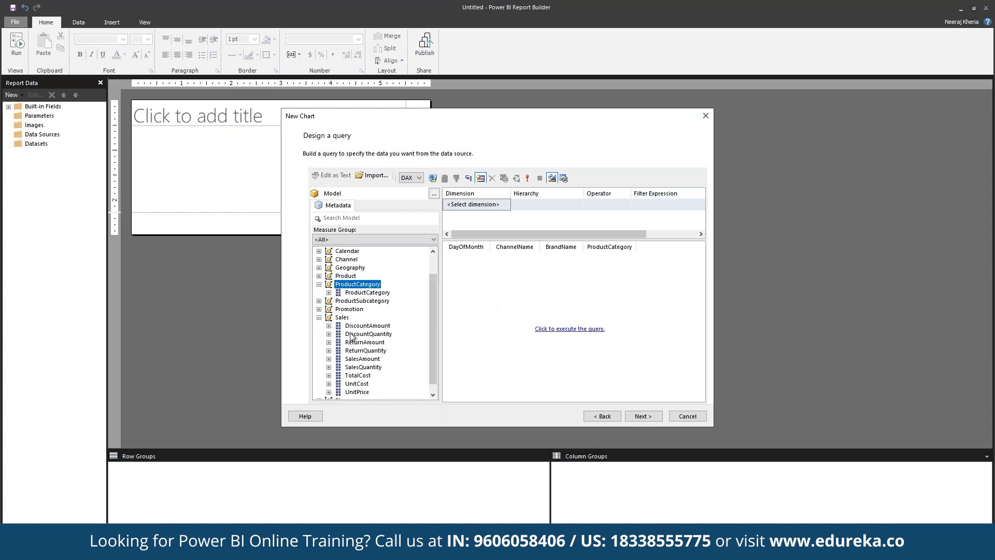
{"action": "left_click_drag", "start_coordinate": [357, 367], "coordinate": [565, 331]}
{"action": "left_click_drag", "start_coordinate": [366, 375], "coordinate": [480, 371]}
{"action": "left_click_drag", "start_coordinate": [358, 392], "coordinate": [501, 367]}
{"action": "left_click_drag", "start_coordinate": [366, 335], "coordinate": [517, 323]}
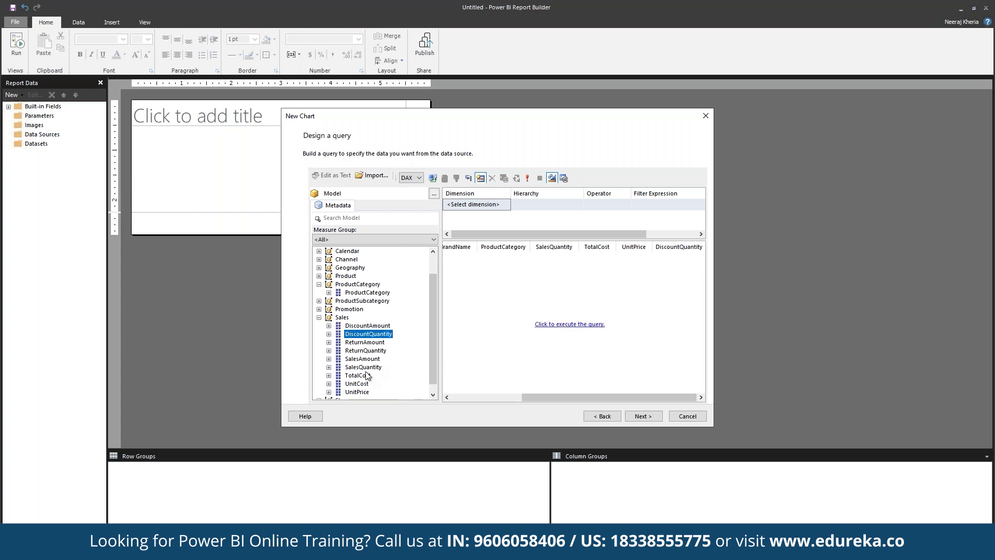
{"action": "left_click", "coordinate": [648, 416]}
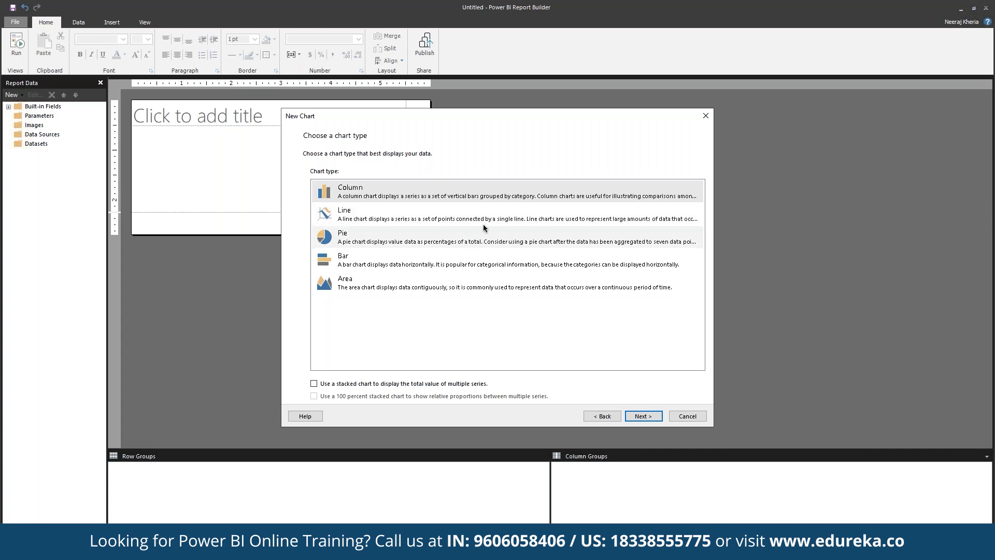
Choose a Line chart with DayOfMonth as the series and SalesQuantity as the values.
{"action": "left_click", "coordinate": [495, 218]}
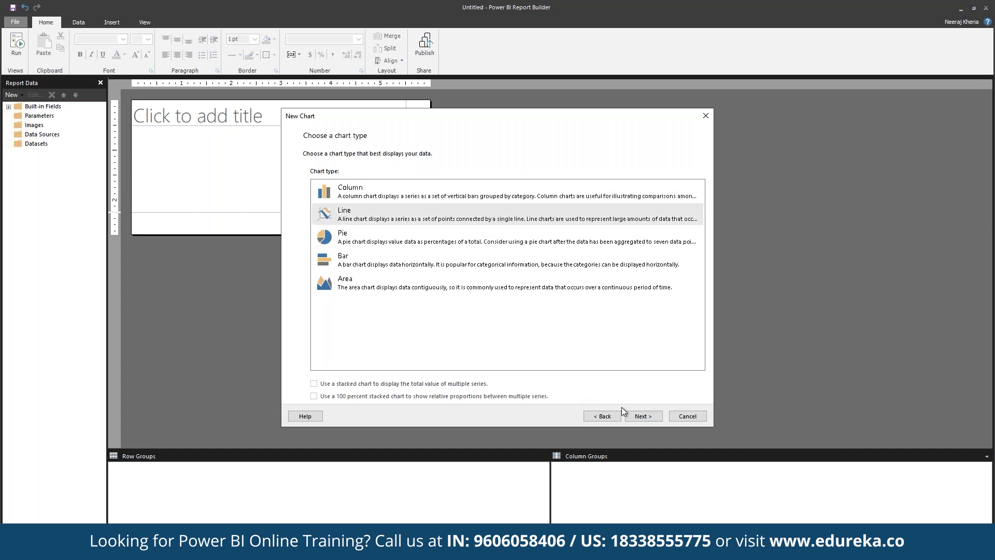
{"action": "left_click", "coordinate": [643, 416]}
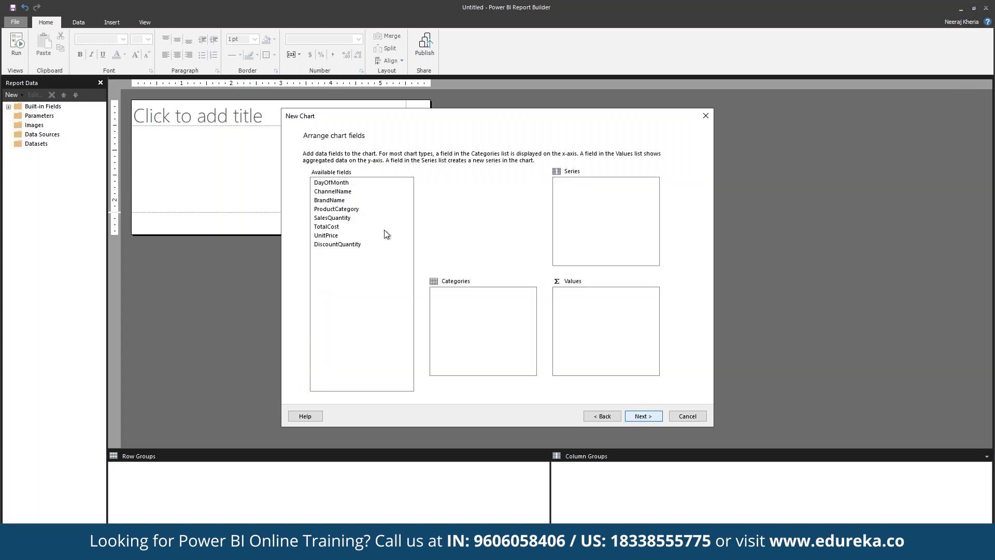
{"action": "left_click", "coordinate": [356, 185]}
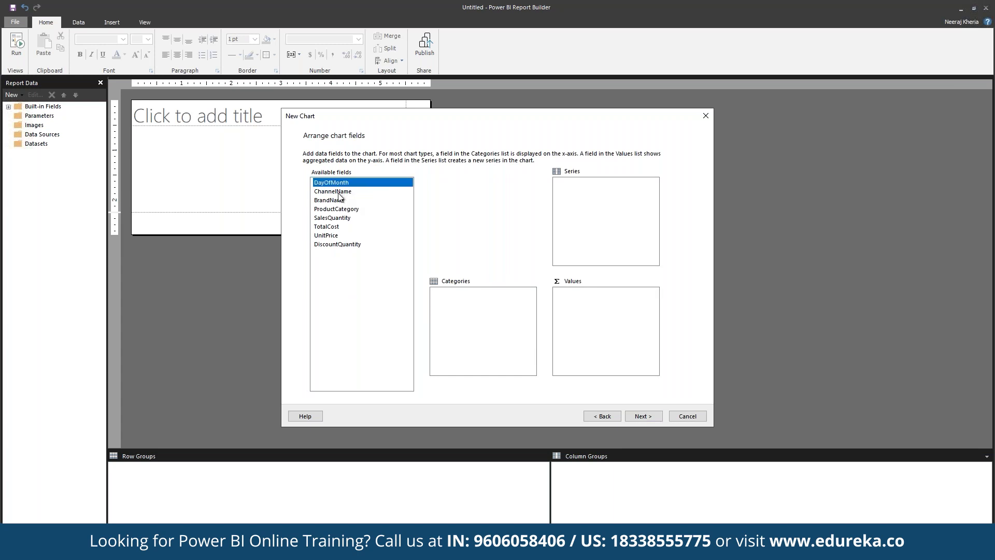
{"action": "left_click_drag", "start_coordinate": [348, 185], "coordinate": [592, 209]}
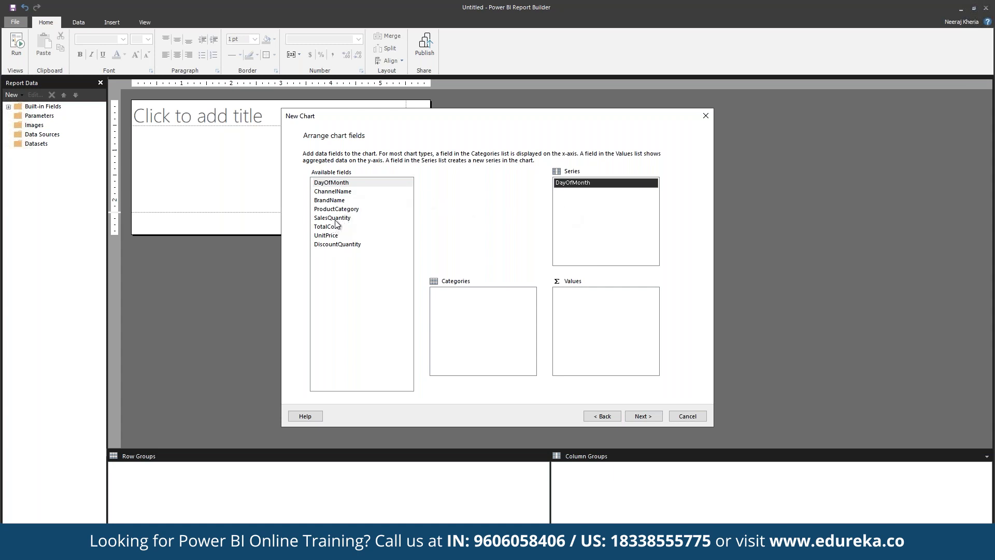
{"action": "left_click_drag", "start_coordinate": [377, 219], "coordinate": [628, 336]}
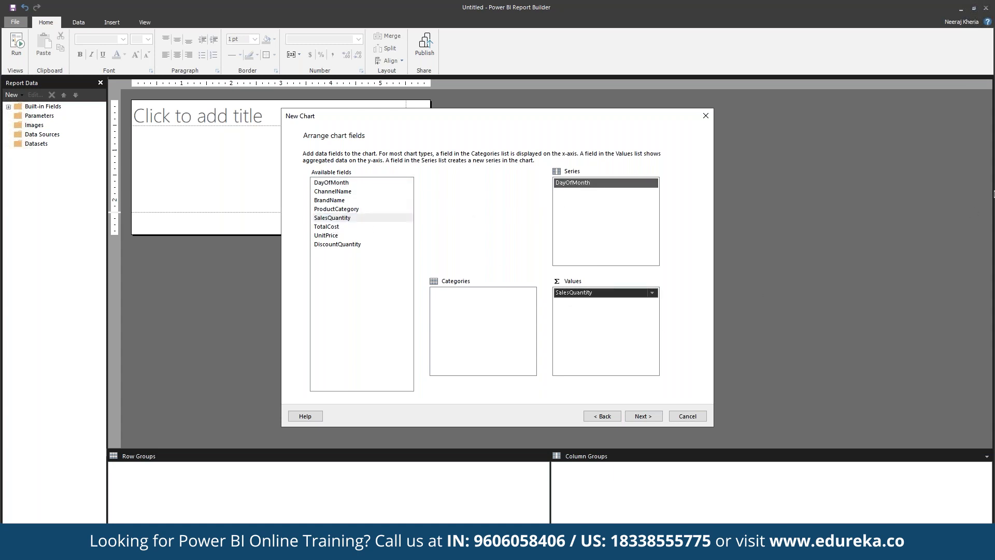